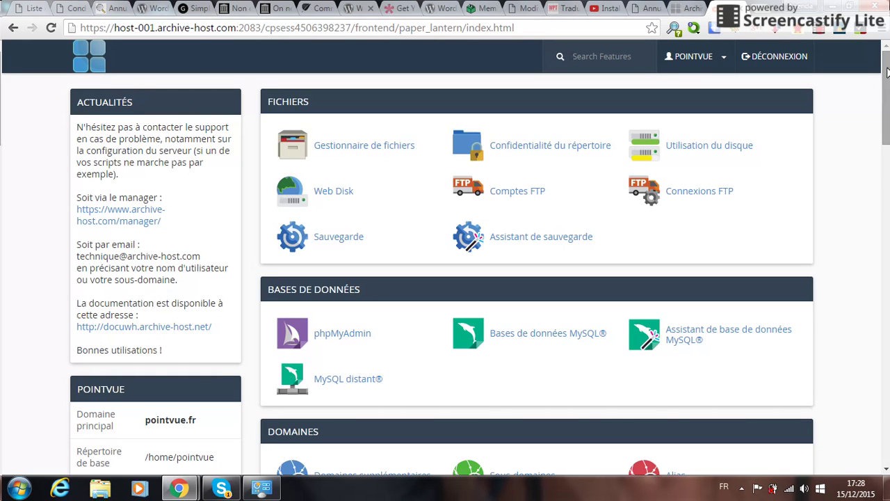
Scroll the cPanel home page down to the Softaculous Apps Installer list with WordPress.
left_click_drag(885, 67, 886, 383)
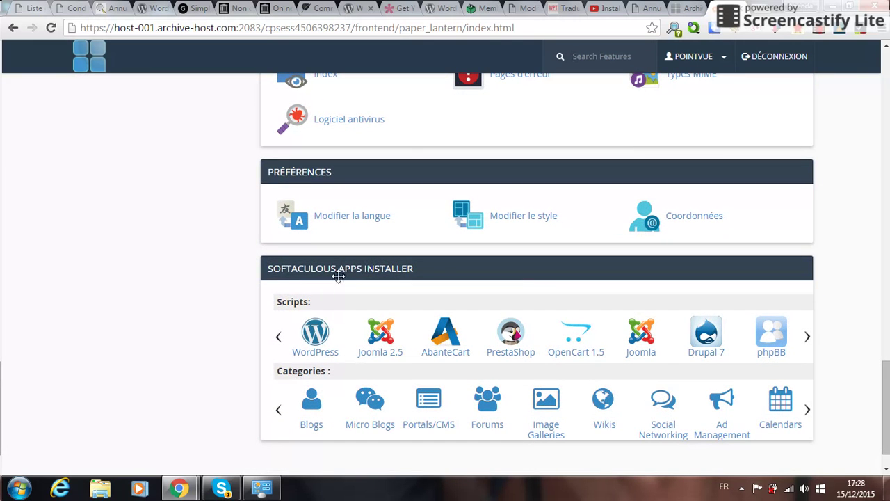
Open Softaculous's WordPress 4.4 installer and show its Installation form.
left_click(315, 336)
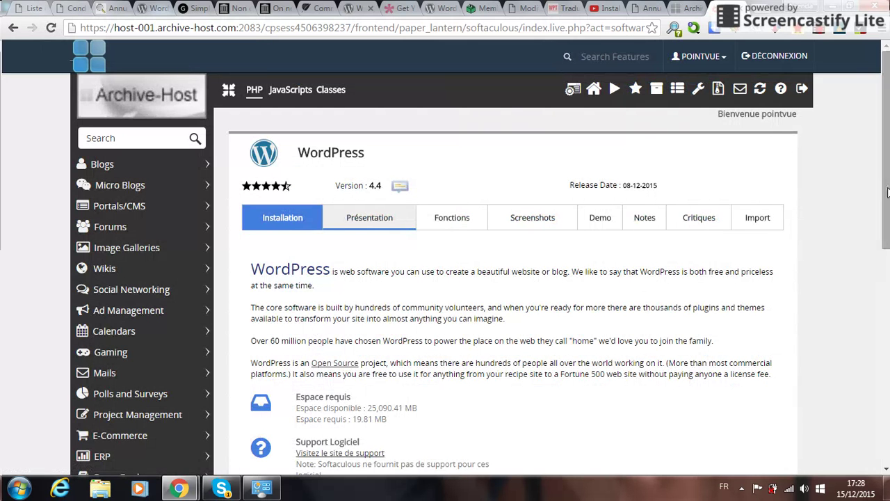
scroll(885, 130, "down", 2)
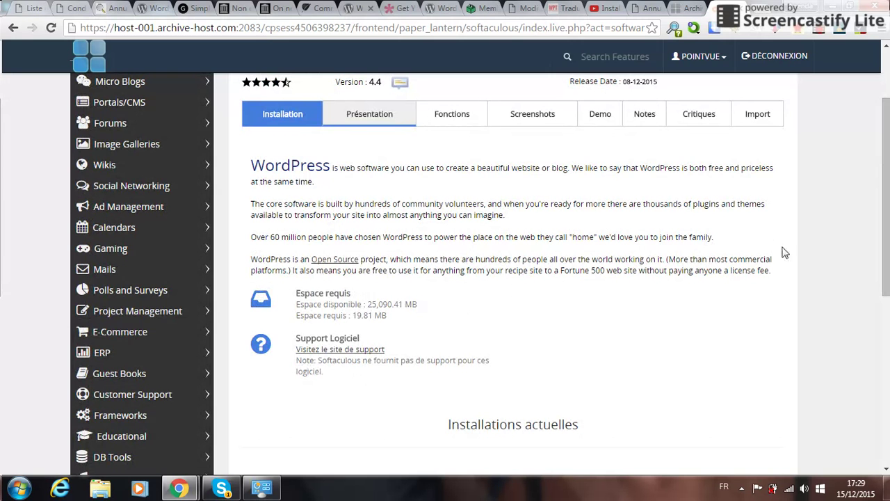
scroll(889, 210, "up", 1)
scroll(889, 211, "up", 2)
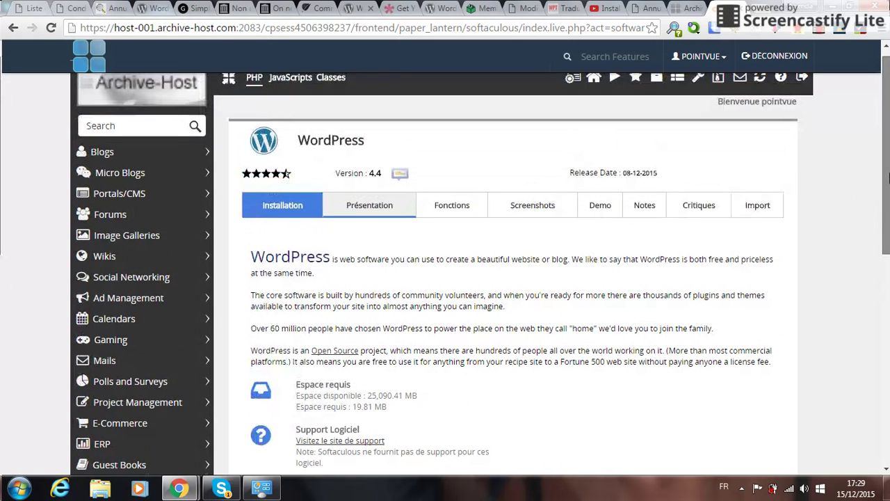
left_click(271, 211)
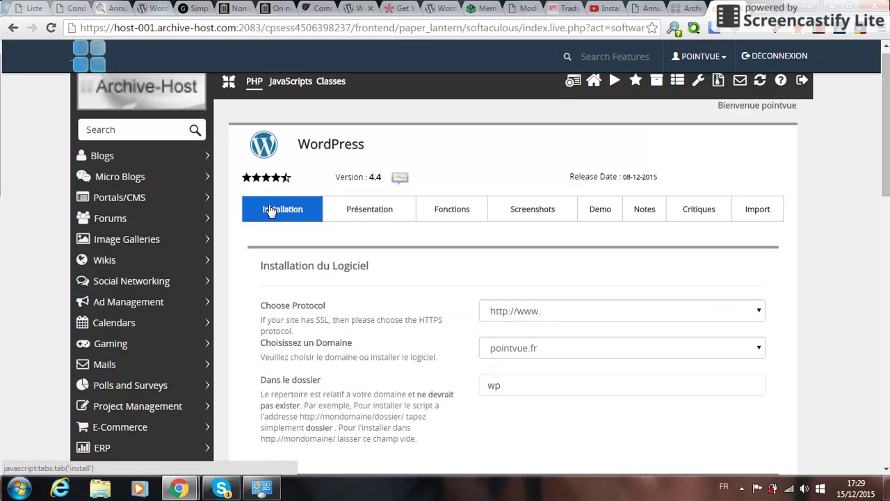
scroll(263, 246, "down", 2)
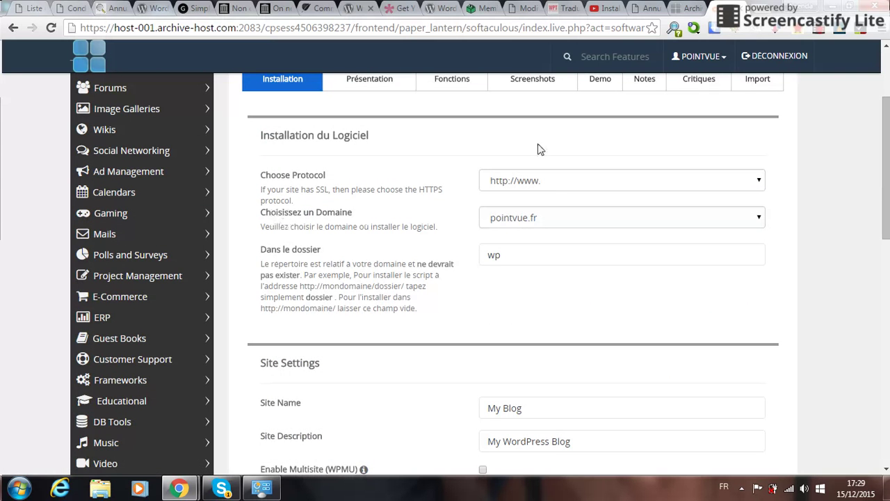
left_click(548, 180)
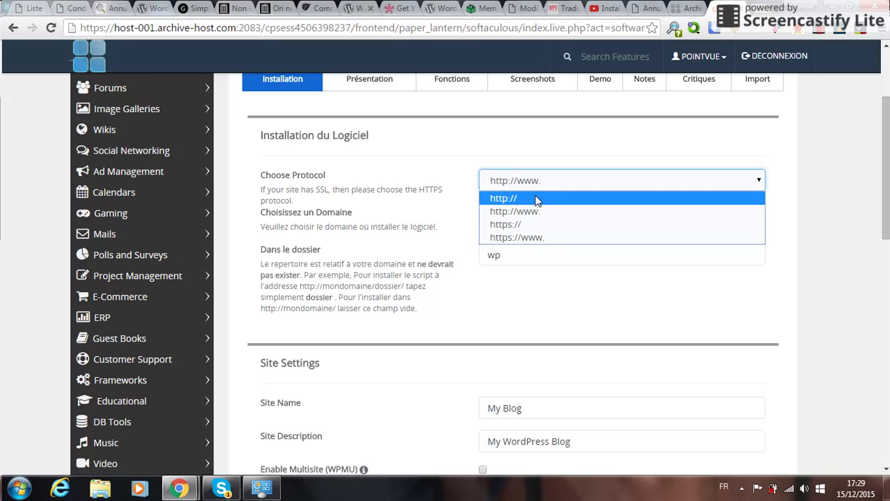
left_click(537, 199)
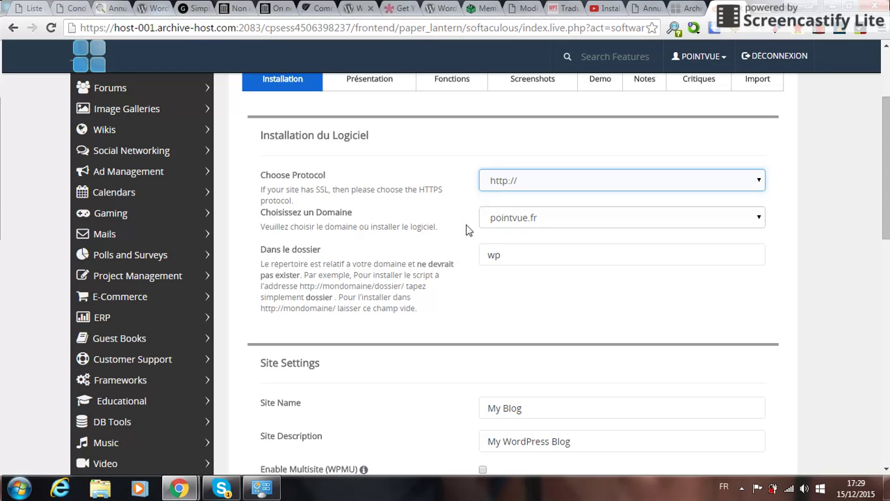
left_click(616, 218)
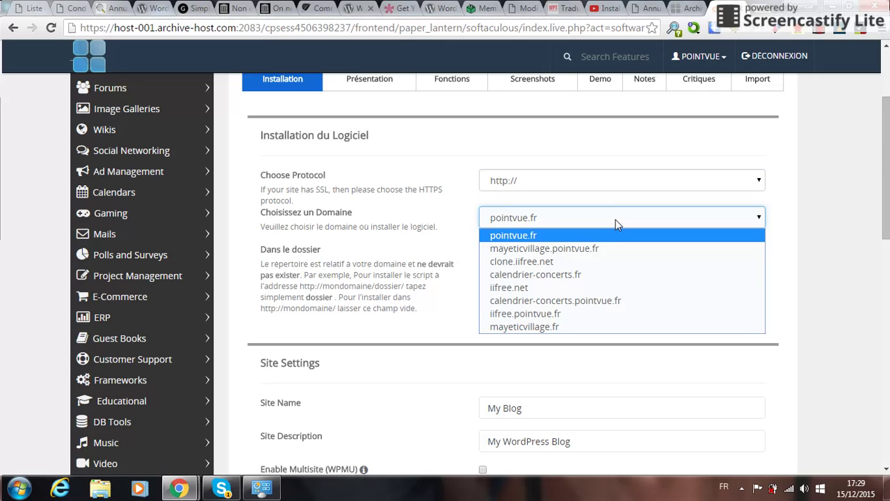
left_click(535, 265)
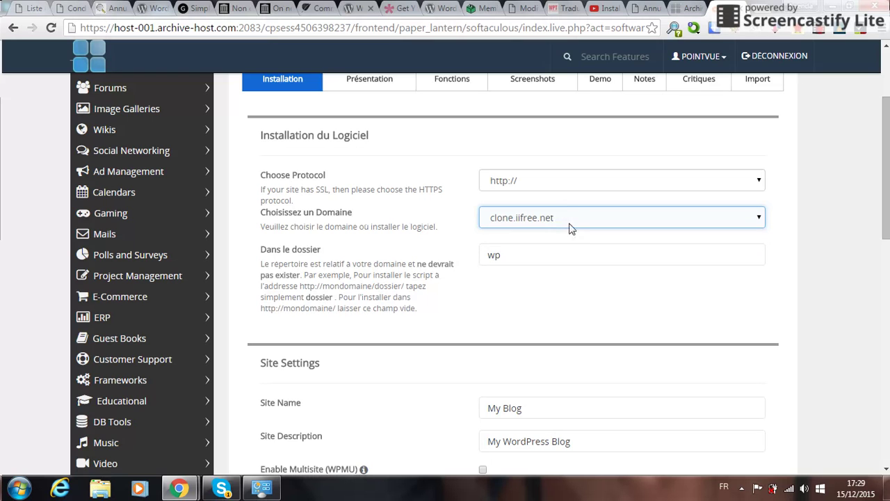
left_click(511, 256)
left_click_drag(522, 255, 483, 253)
key("BackSpace")
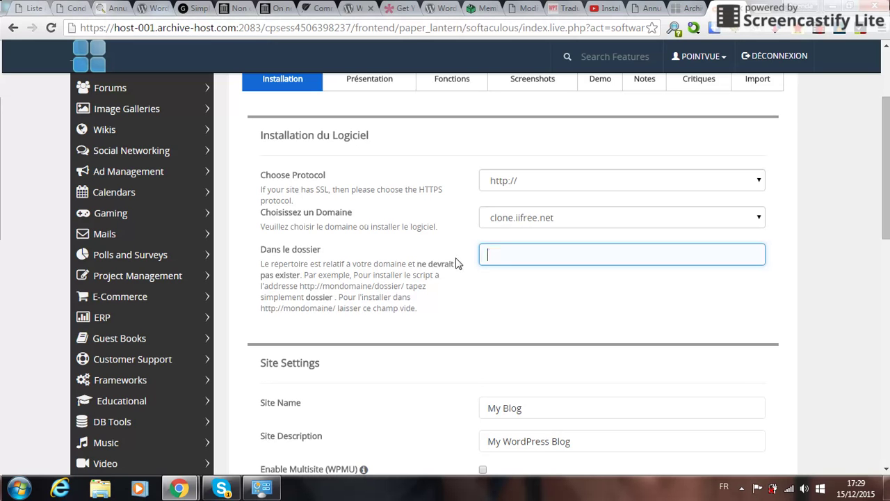
scroll(420, 280, "down", 2)
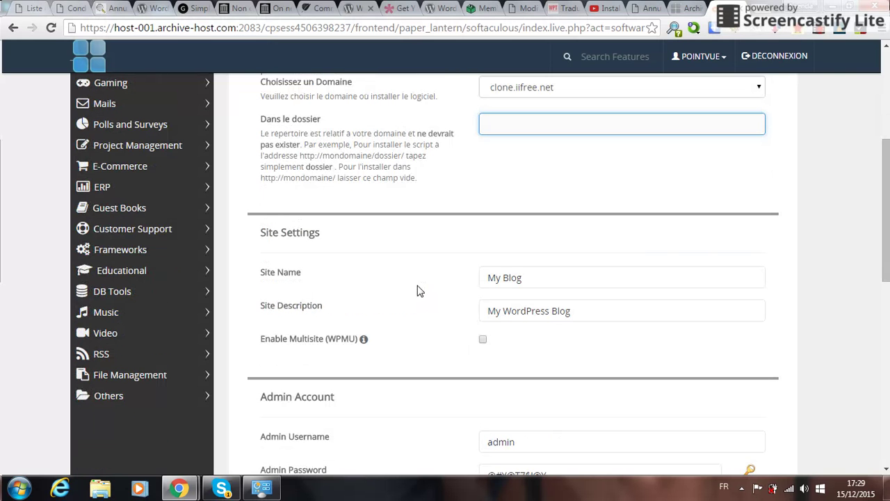
Replace the 'My Blog' site name with 'Clone de Iifree'.
left_click_drag(531, 280, 453, 284)
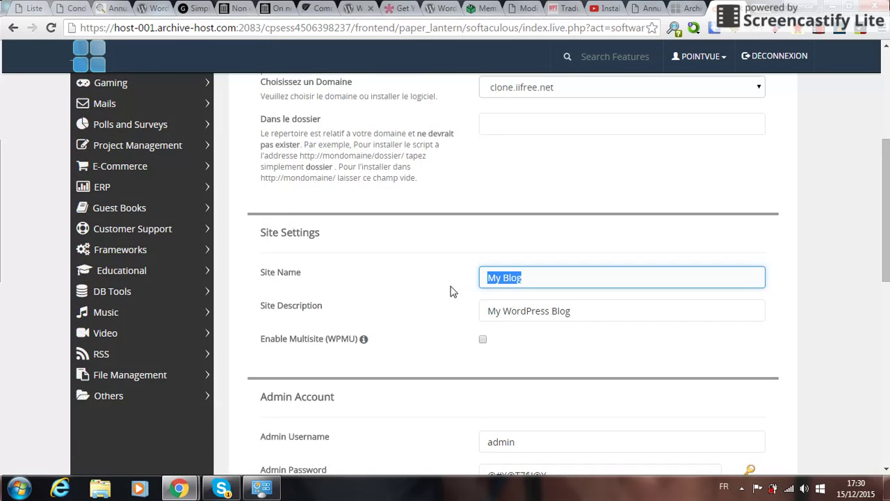
type("Nom de")
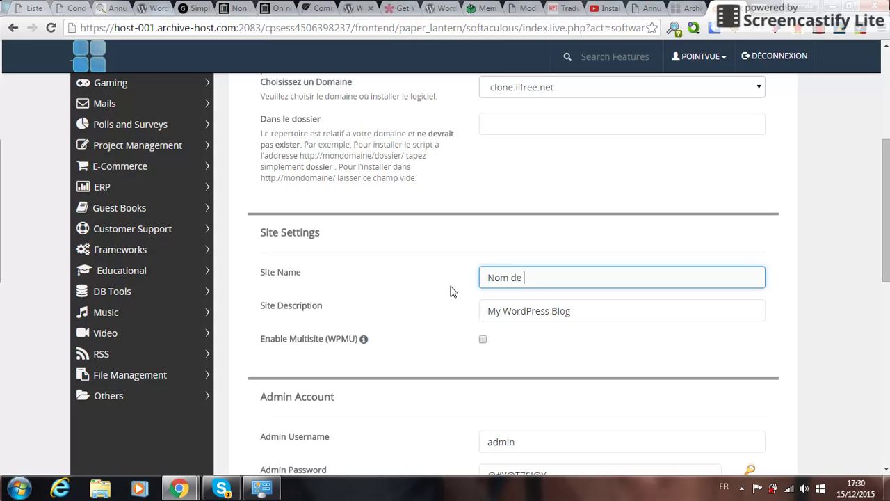
key("BackSpace")
key("BackSpace")
key("BackSpace")
key("BackSpace")
key("BackSpace")
key("BackSpace")
type("Clo")
Set the site description to 'Un clone de mon site'.
left_click_drag(591, 310, 441, 312)
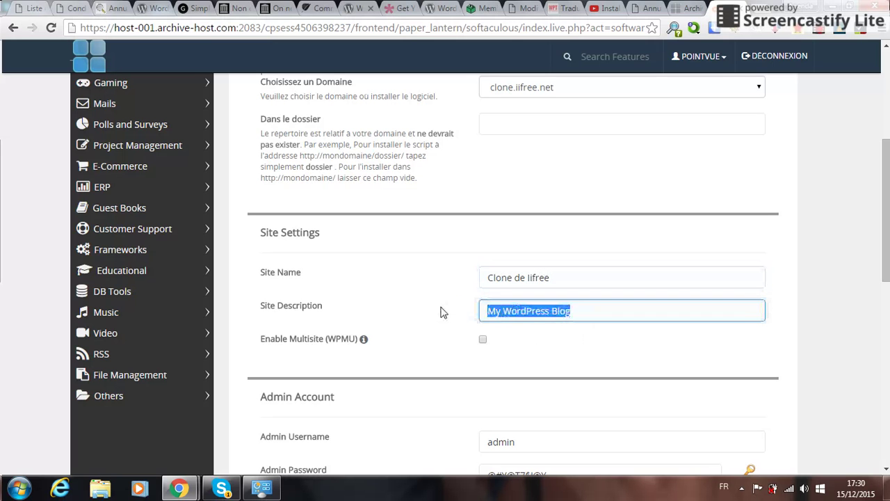
type("Un clone")
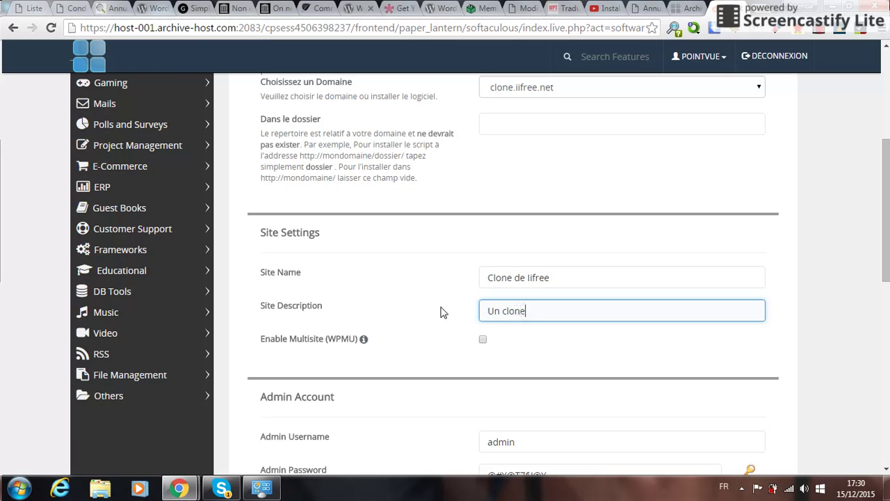
type(" de mon site")
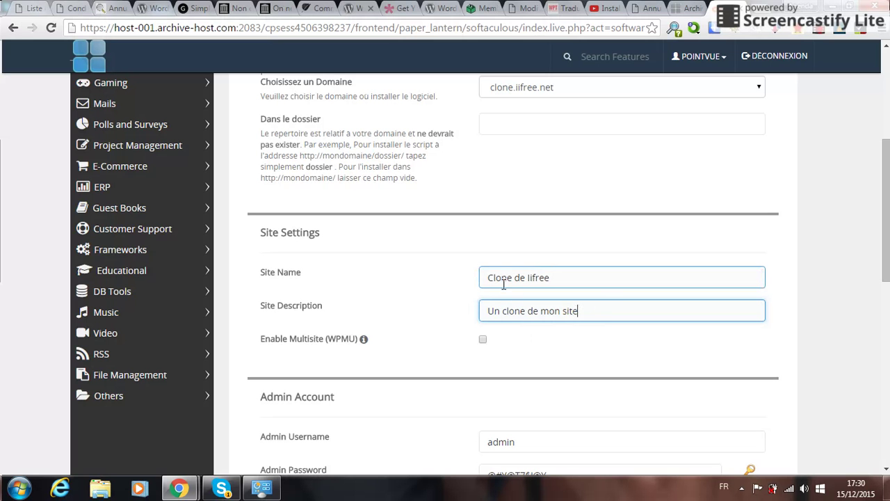
left_click_drag(887, 170, 888, 217)
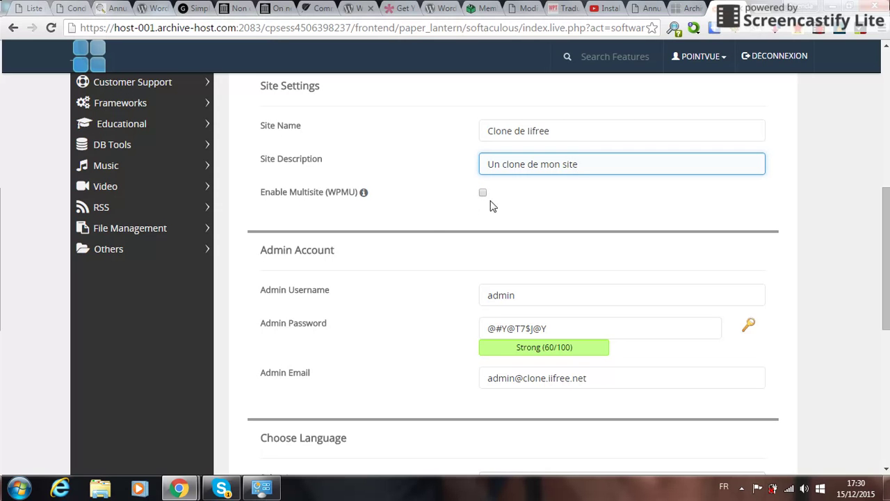
Replace the default 'admin' username with a new admin username.
scroll(408, 229, "down", 2)
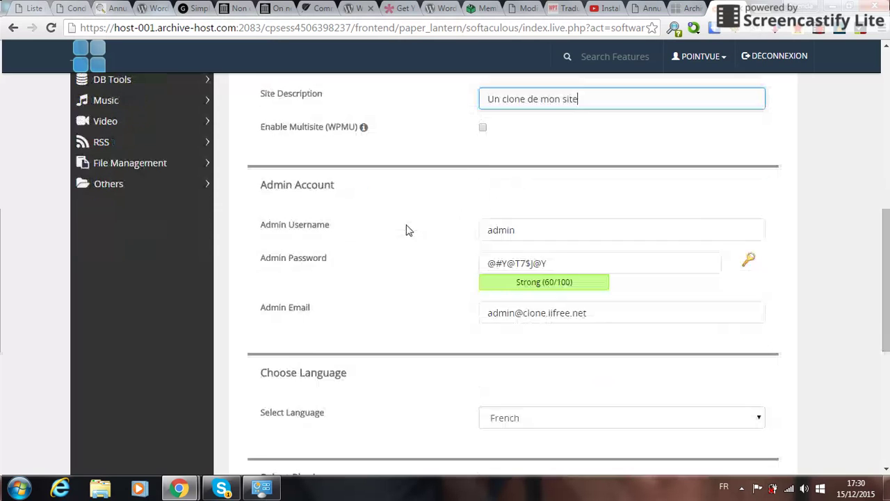
left_click(534, 173)
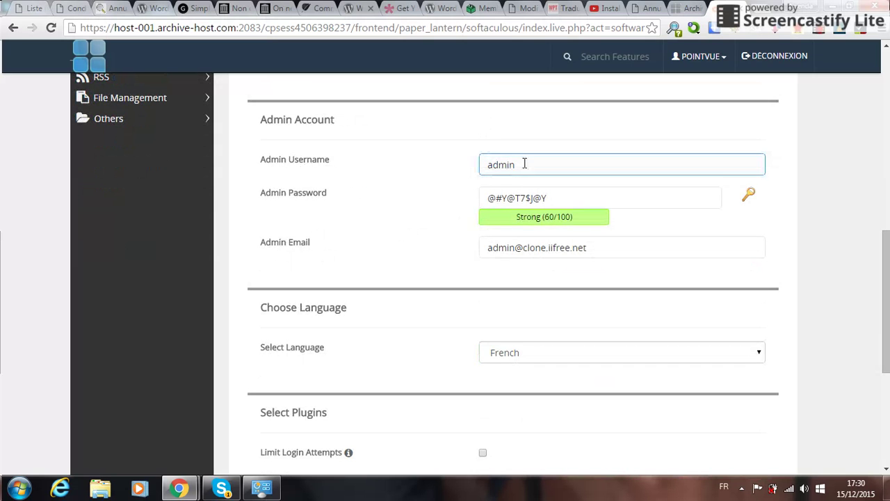
left_click_drag(529, 165, 453, 167)
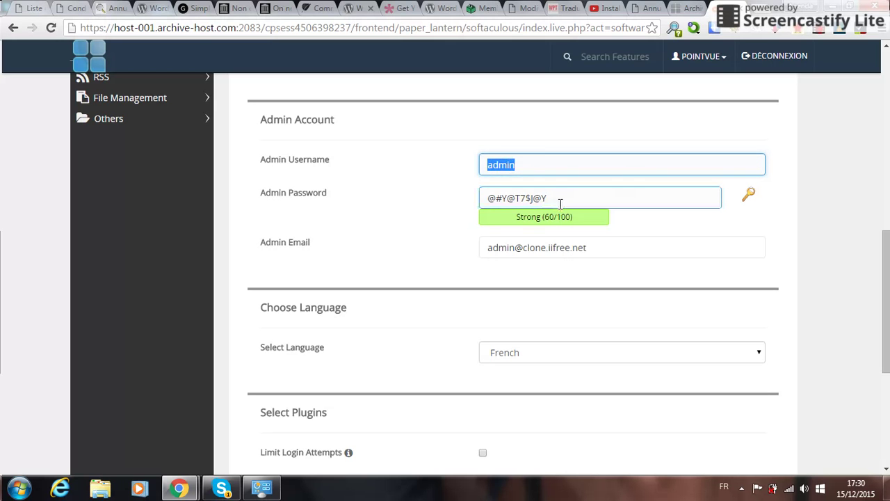
type("MonIdentifiant")
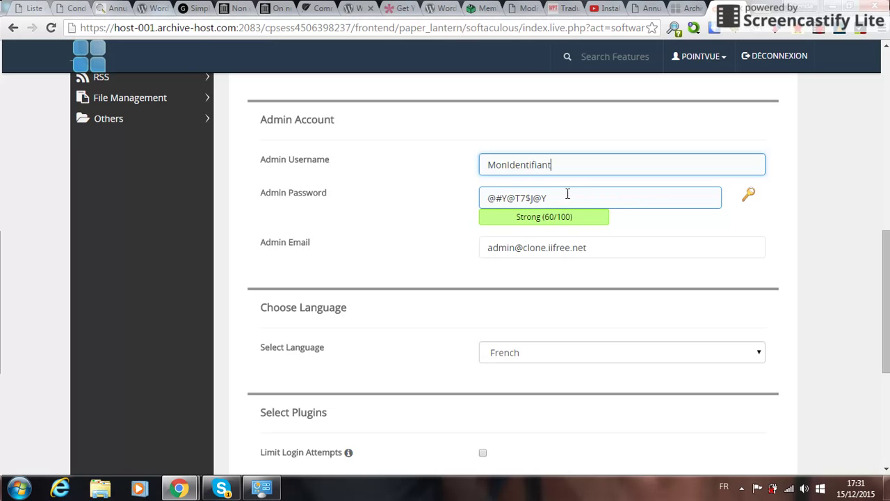
Enter a new admin password until the meter rates it Strong (71/100).
key("Tab")
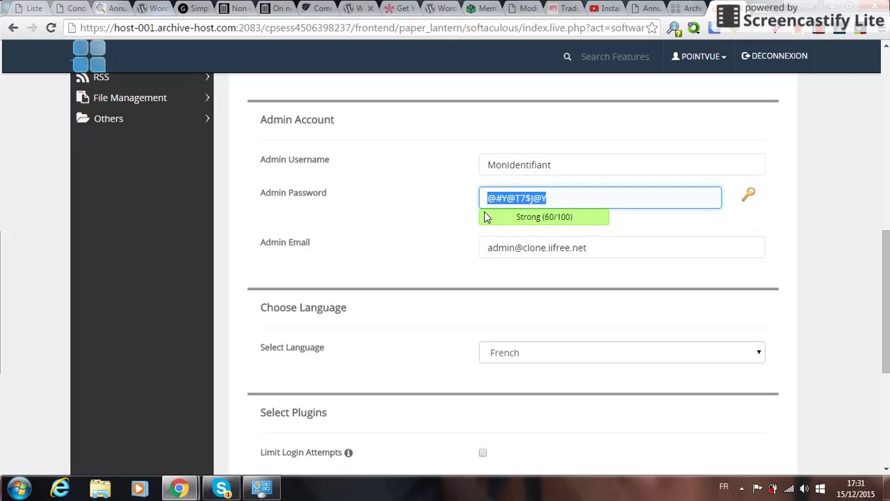
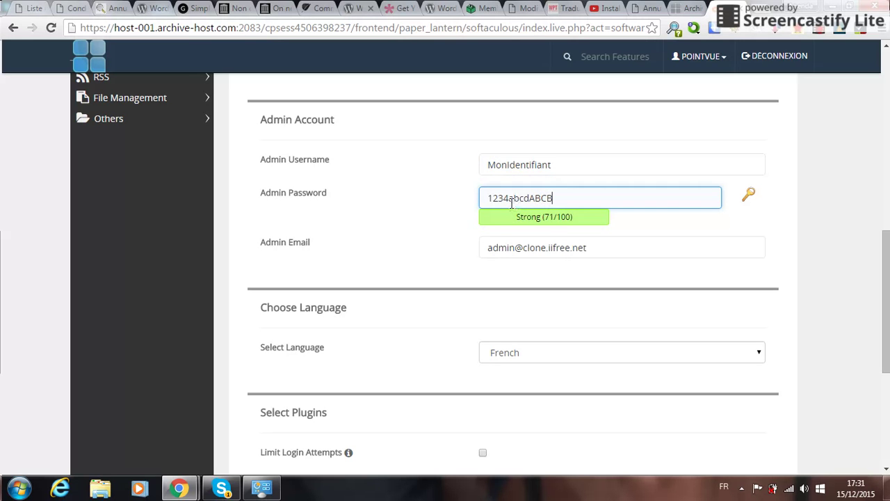
key("Left")
key("Left")
key("Left")
key("Left")
key("Left")
key("Left")
key("Left")
key("Left")
key("Left")
key("Left")
key("Right")
key("Right")
key("Right")
key("Right")
key("Right")
key("Right")
key("Right")
key("Right")
key("Right")
key("Right")
Replace the admin e-mail with the saved contact address from autofill.
left_click(272, 253)
scroll(272, 253, "down", 1)
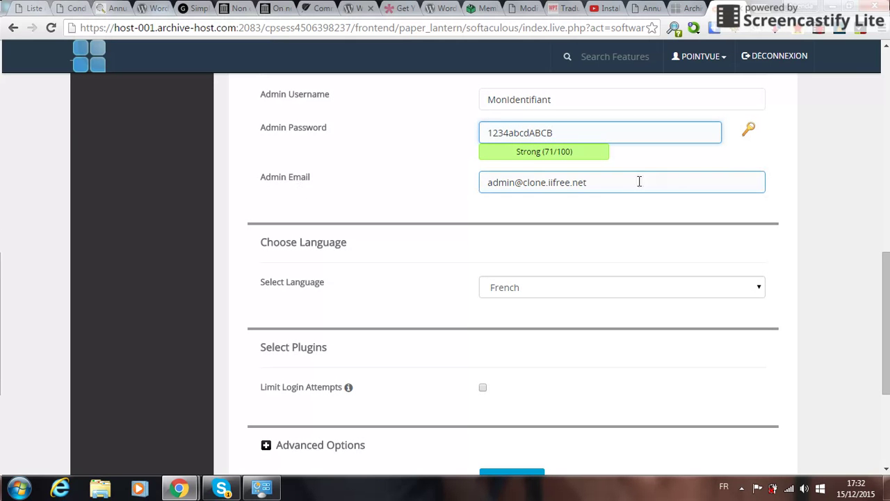
left_click_drag(637, 183, 477, 185)
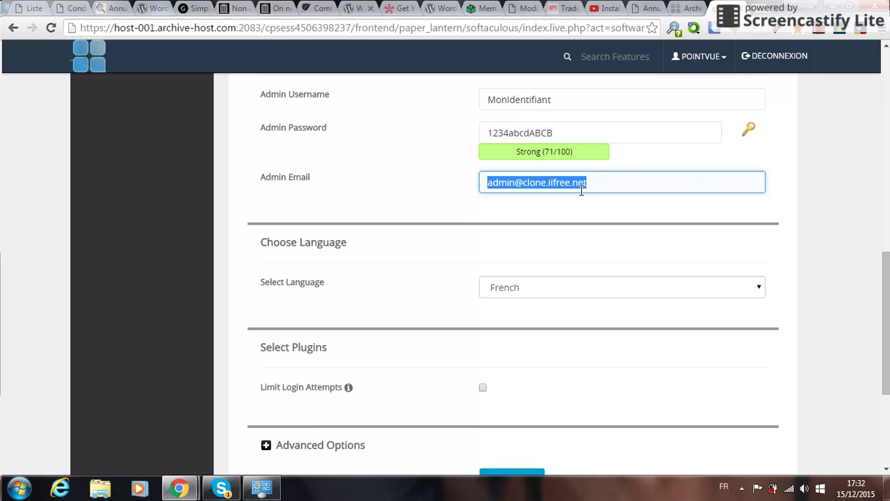
type("cont")
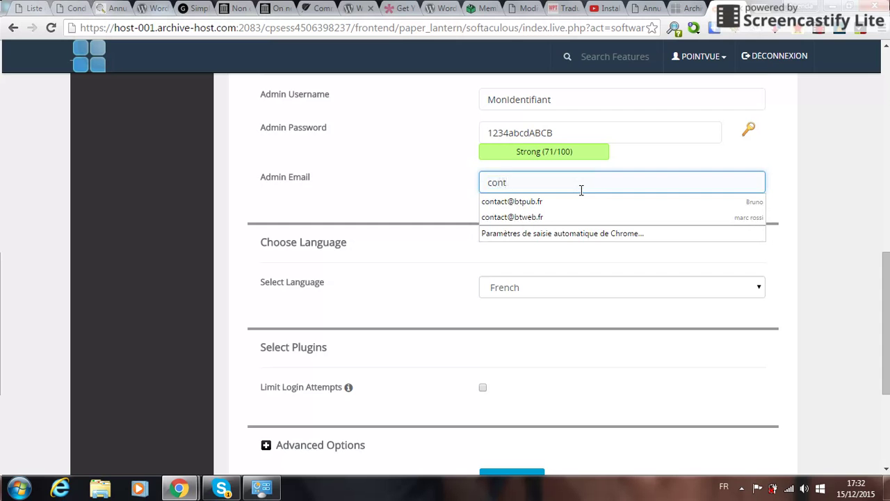
left_click(574, 201)
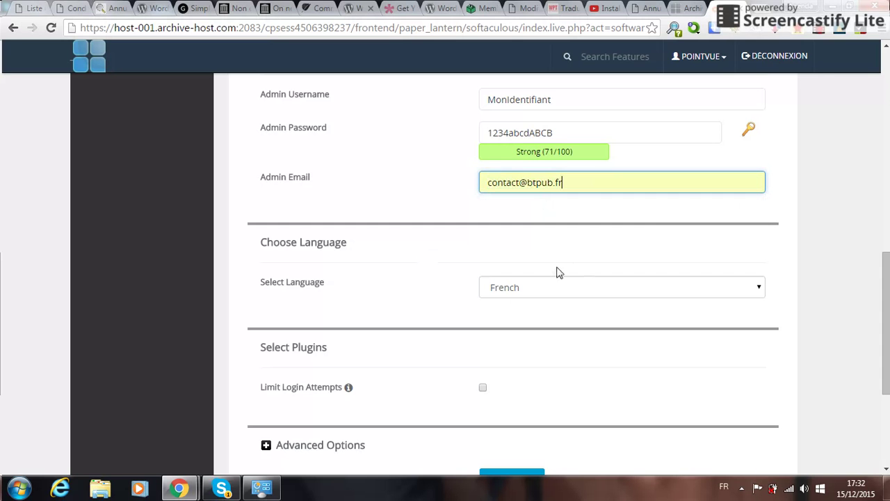
Keep French selected as the site language.
scroll(376, 310, "down", 2)
left_click(566, 156)
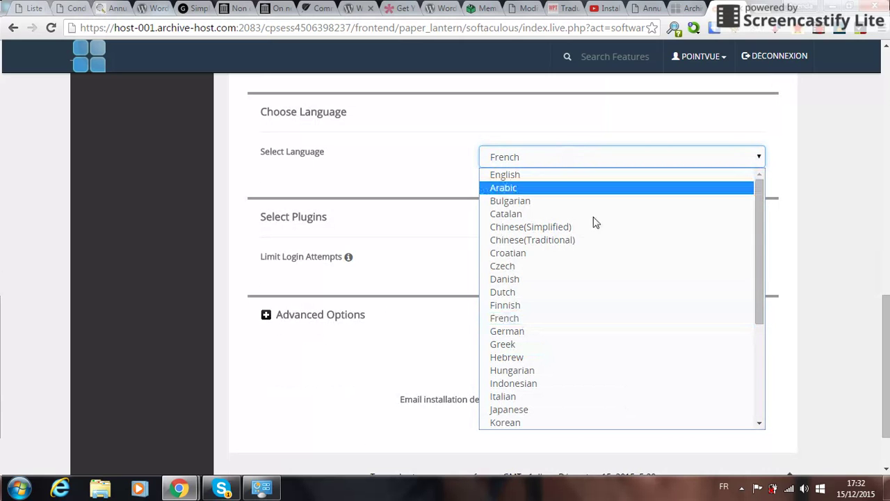
left_click(560, 321)
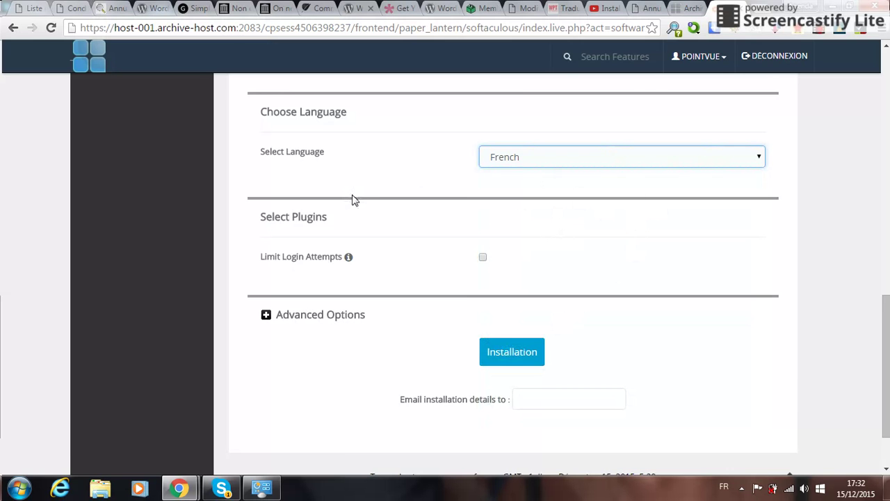
scroll(351, 196, "down", 2)
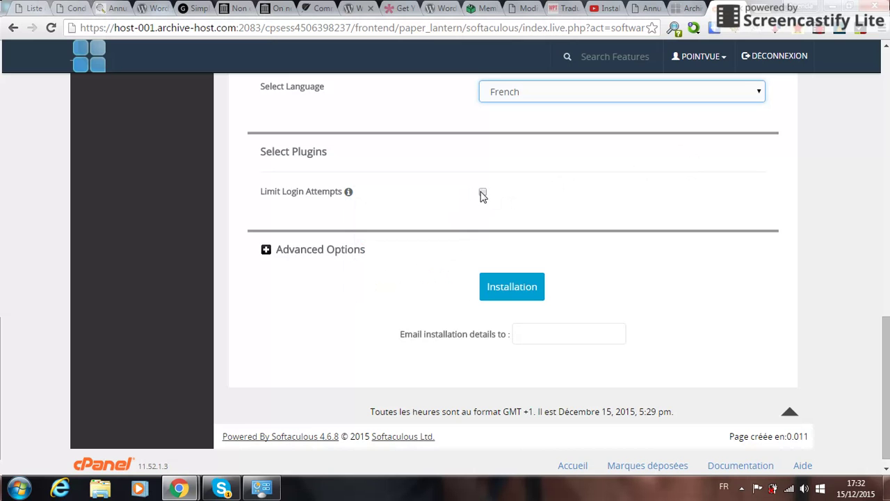
Expand Advanced Options to reveal the database name and table prefix settings.
mouse_move(356, 200)
left_click(299, 250)
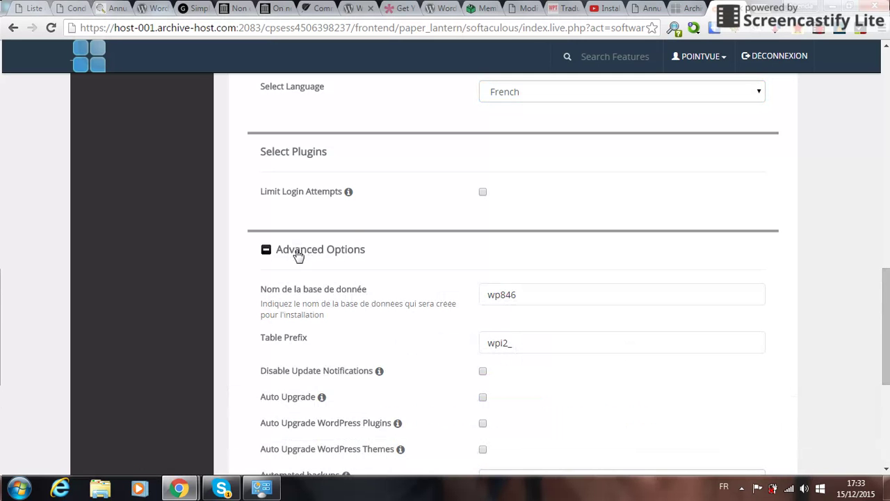
scroll(295, 256, "down", 1)
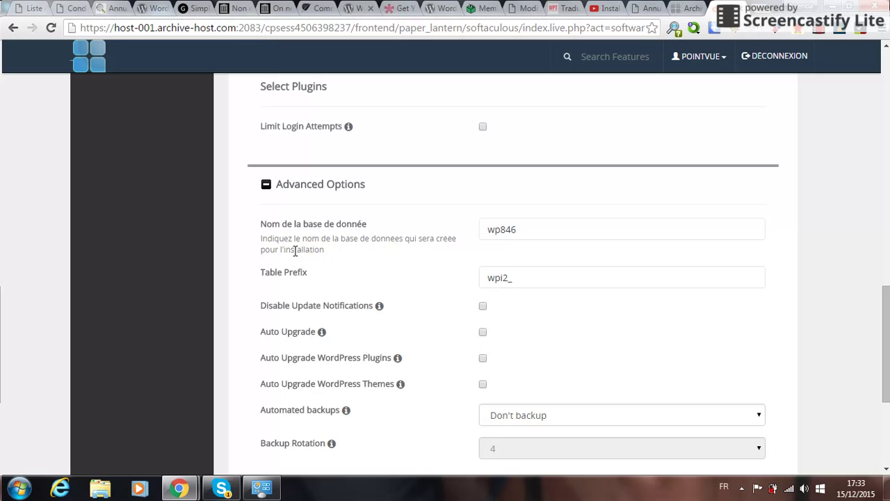
left_click(288, 278)
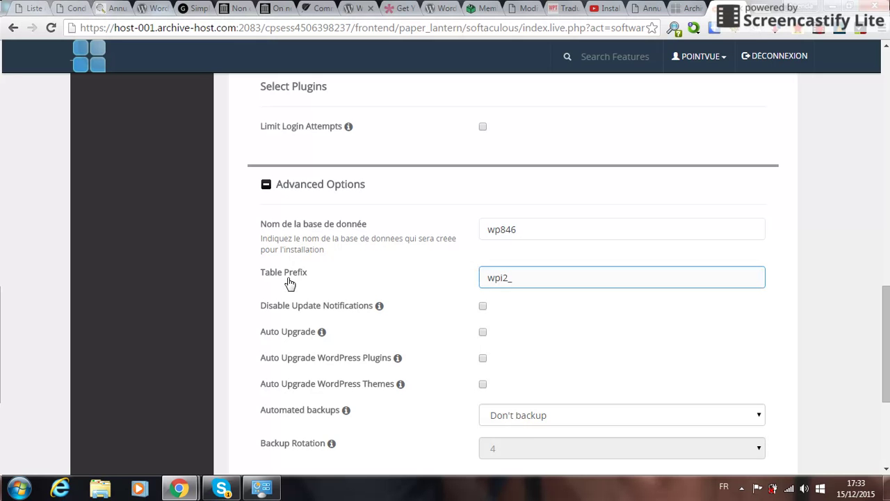
scroll(290, 283, "down", 1)
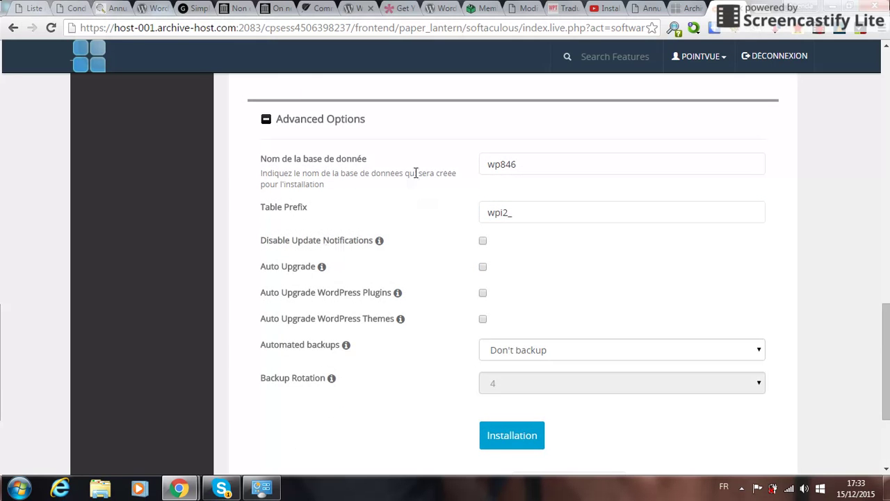
left_click(288, 217)
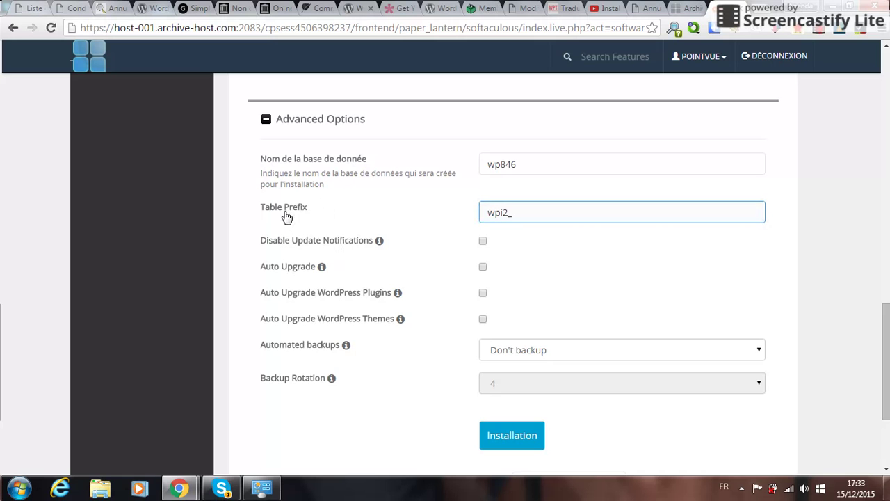
left_click(333, 223)
left_click(491, 214)
Leave the database name wp846 and table prefix wpi2_ unchanged.
left_click(498, 166)
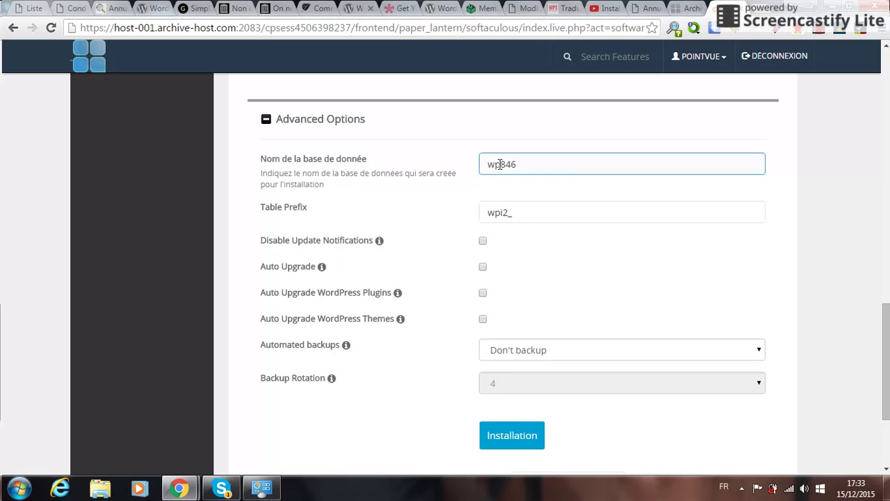
left_click(529, 212)
left_click(563, 235)
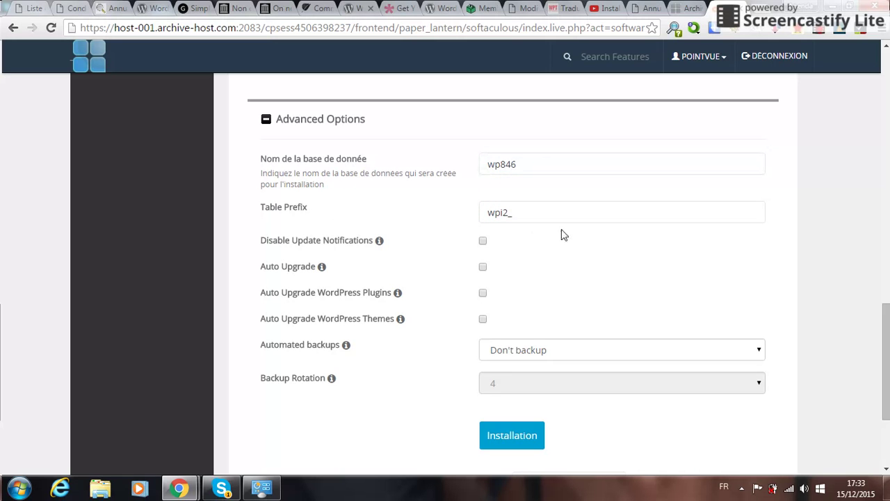
left_click(503, 215)
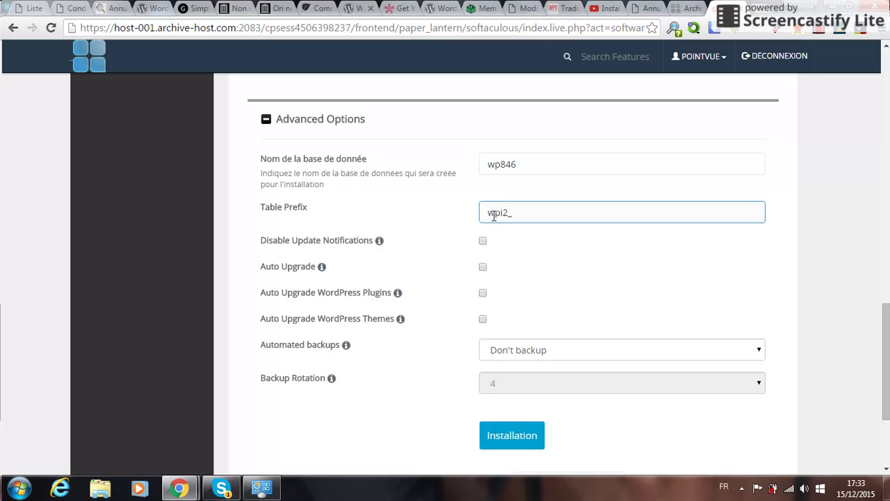
left_click(467, 210)
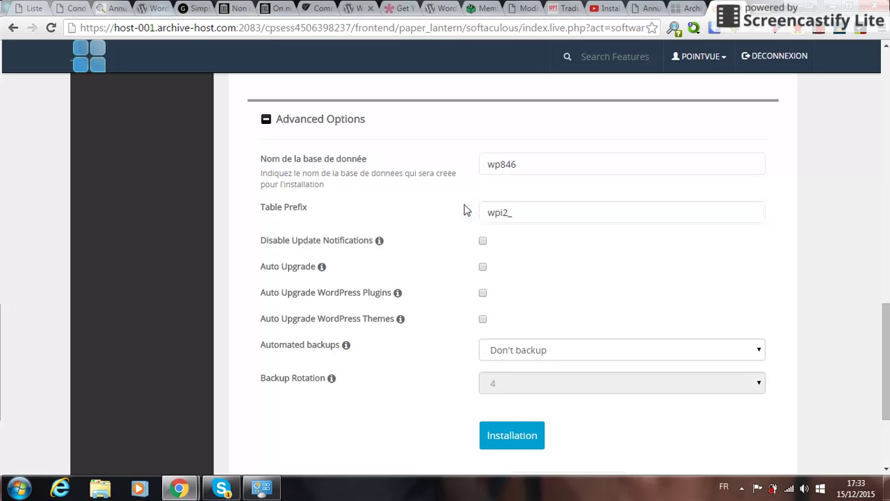
key("shift+Tab")
left_click(489, 201)
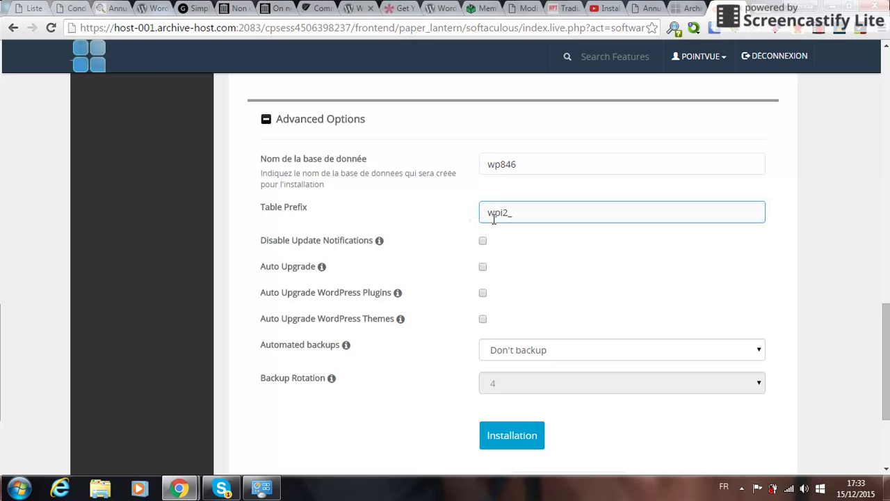
left_click(490, 214)
left_click(499, 245)
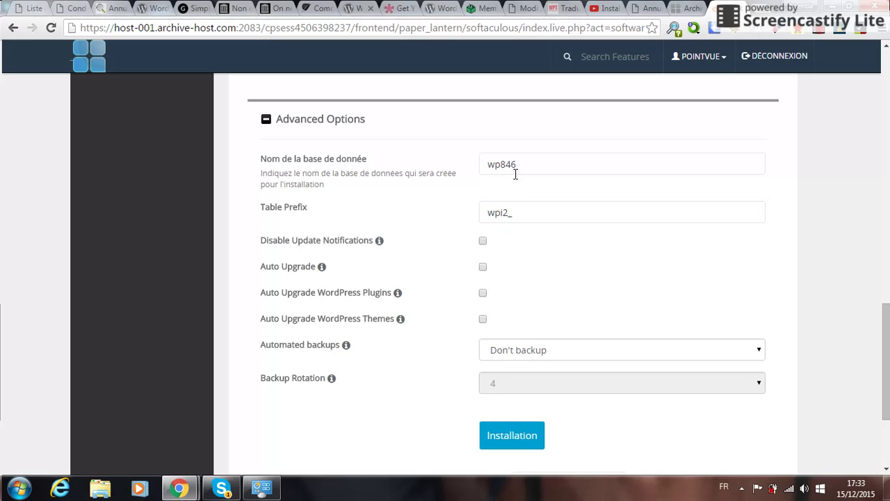
Schedule automated backups to run once a day.
scroll(439, 292, "down", 1)
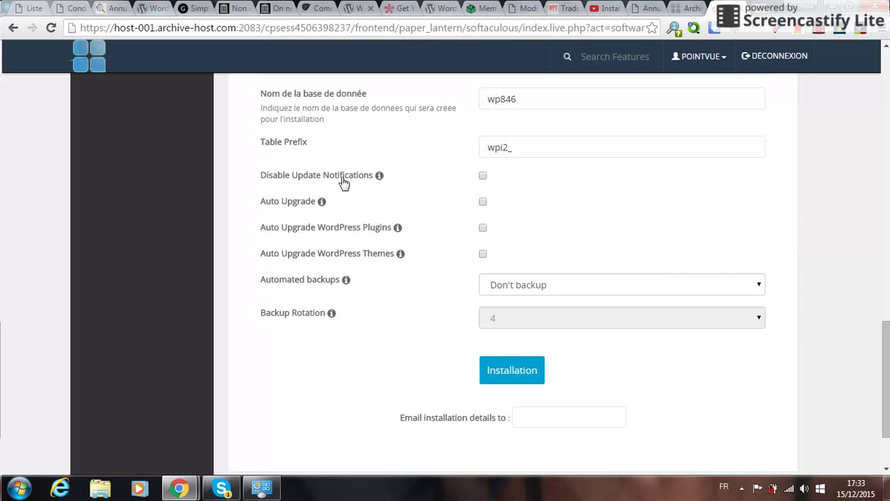
mouse_move(381, 182)
mouse_move(321, 202)
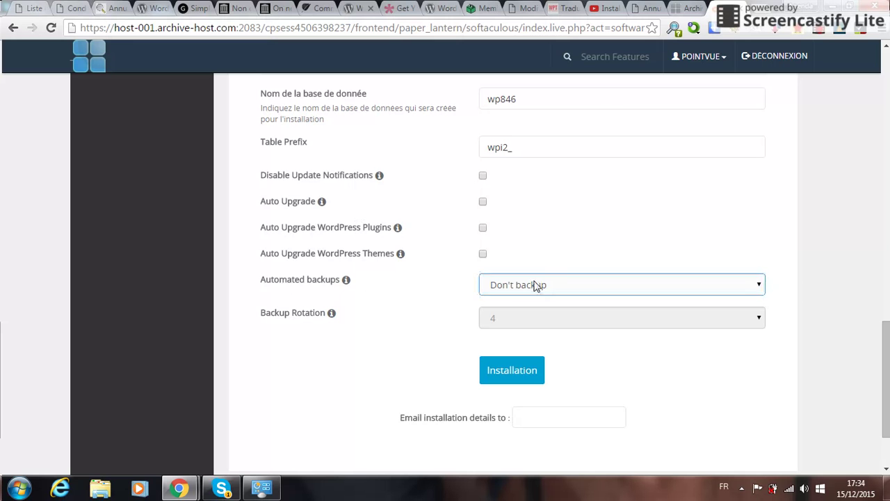
mouse_move(315, 288)
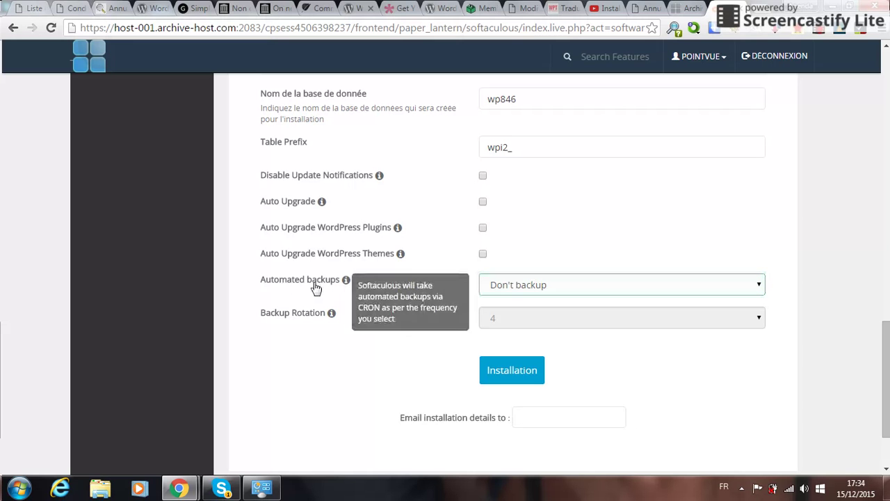
left_click(507, 286)
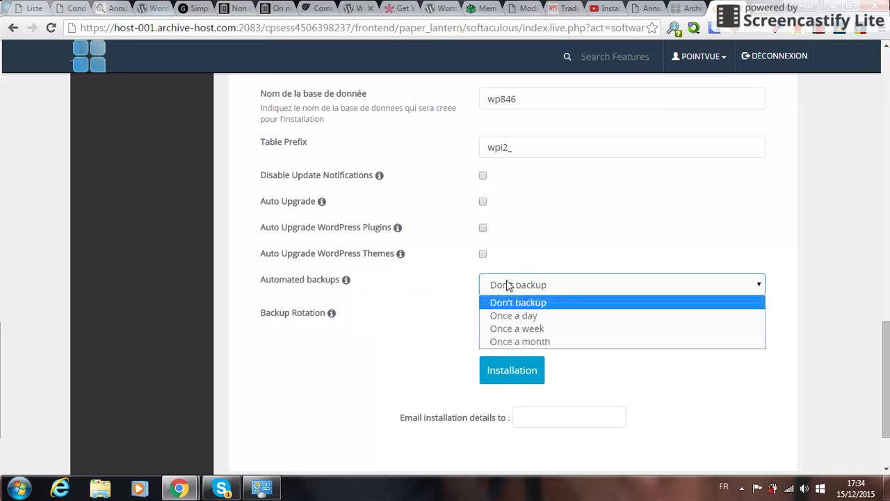
left_click(500, 318)
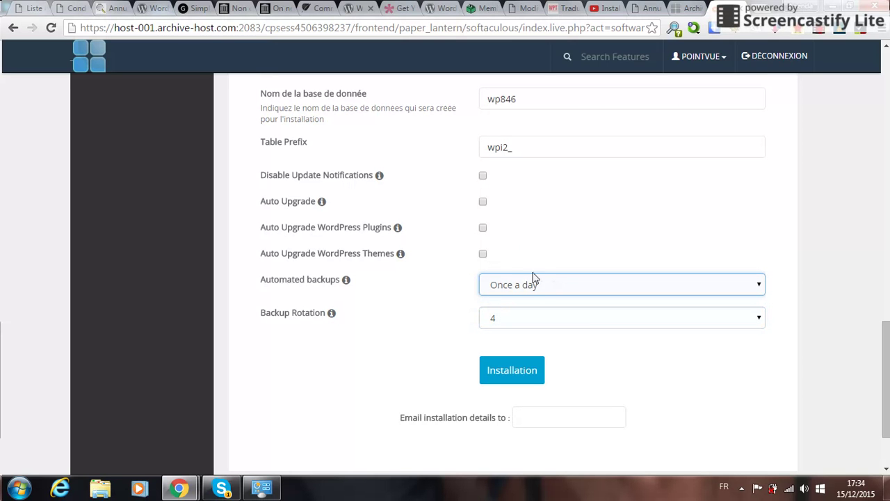
Enable auto upgrade for WordPress and its plugins, leaving theme upgrades off.
left_click(482, 203)
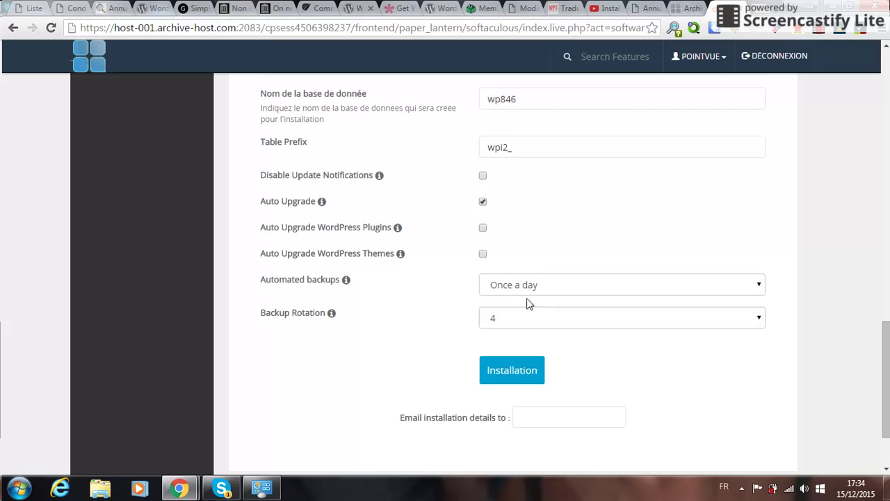
left_click(481, 315)
left_click(520, 320)
left_click(482, 305)
left_click(483, 228)
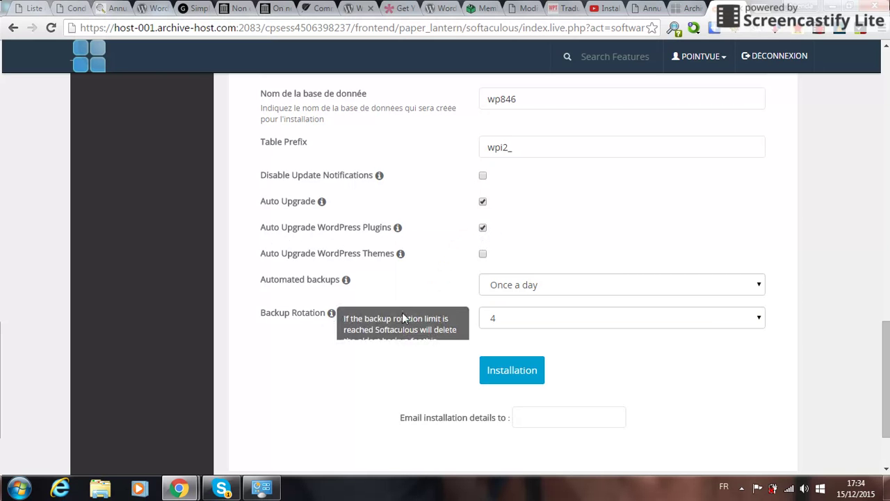
left_click(516, 327)
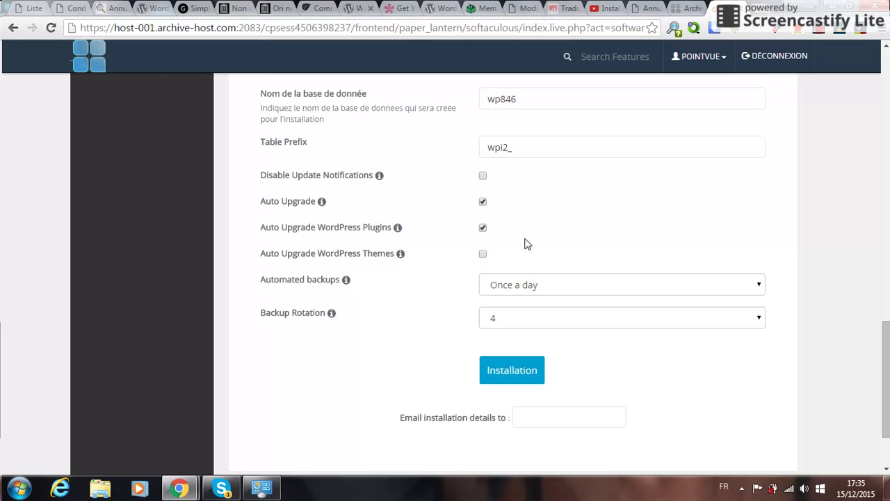
left_click(300, 288)
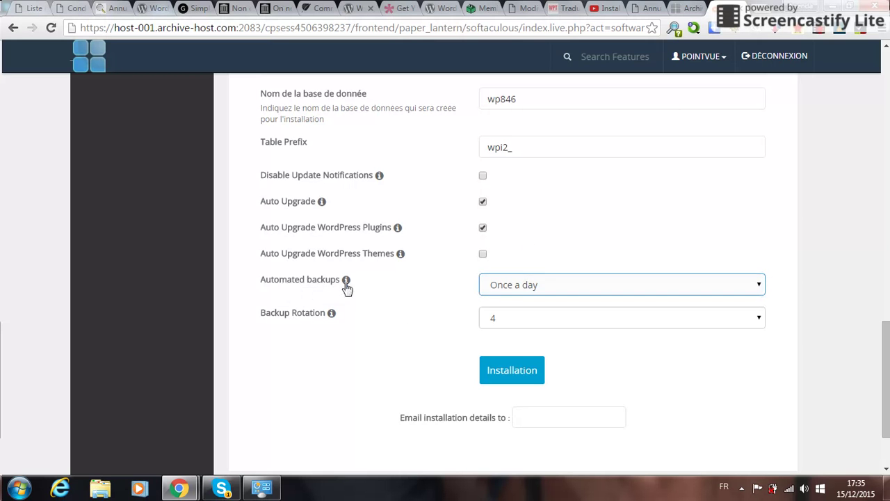
mouse_move(341, 287)
left_click(556, 292)
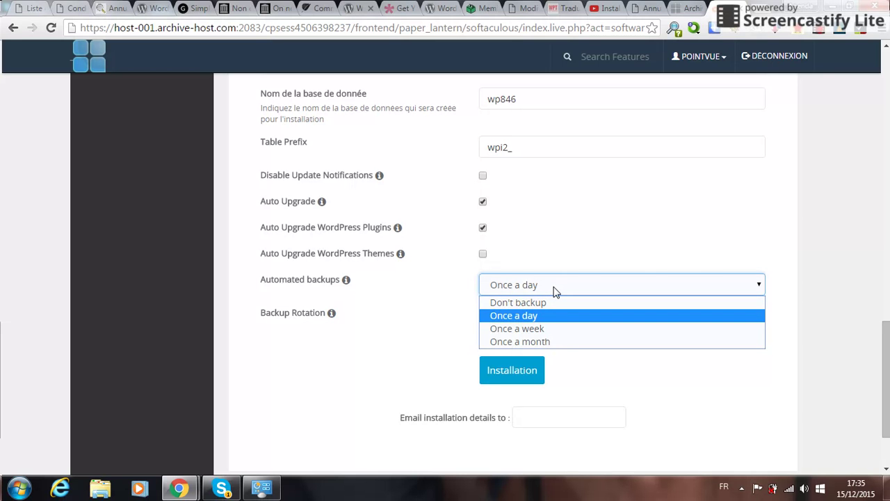
left_click(556, 291)
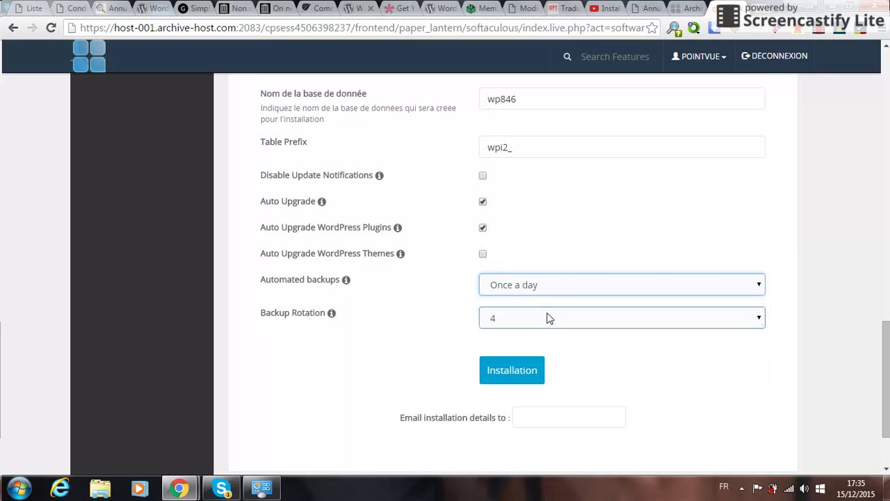
left_click(549, 317)
Set backup rotation to keep 10 backups.
scroll(544, 320, "down", 1)
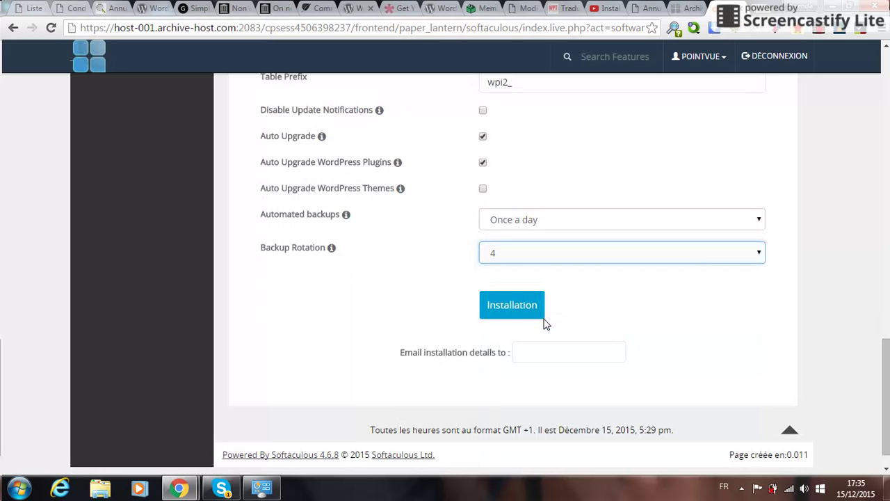
left_click(694, 254)
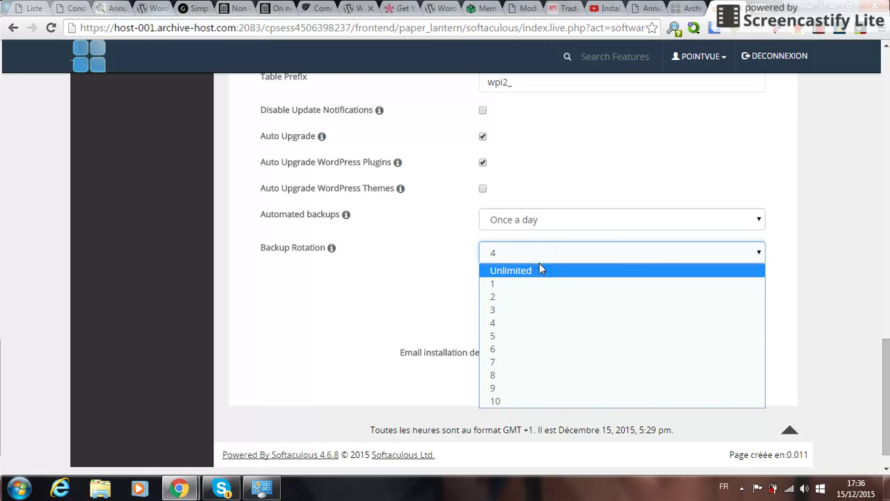
left_click(513, 401)
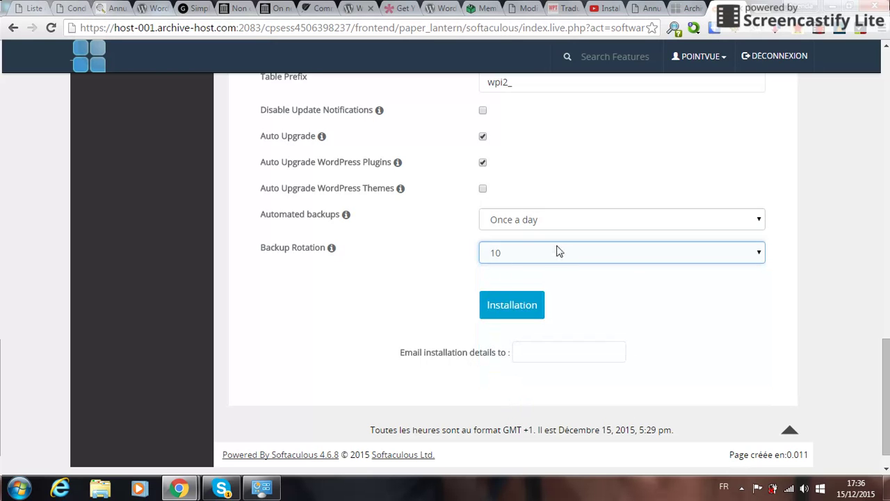
Fill the installation-details e-mail field with the saved contact address.
left_click(533, 356)
left_click(566, 353)
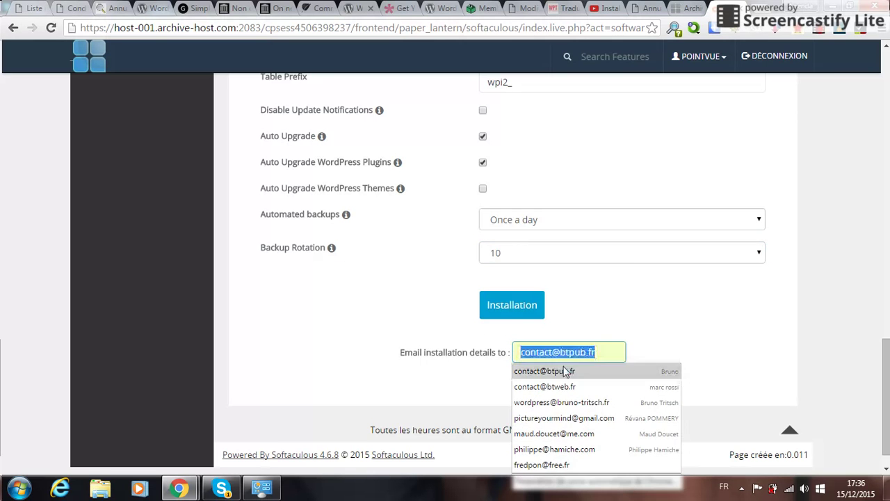
left_click(563, 372)
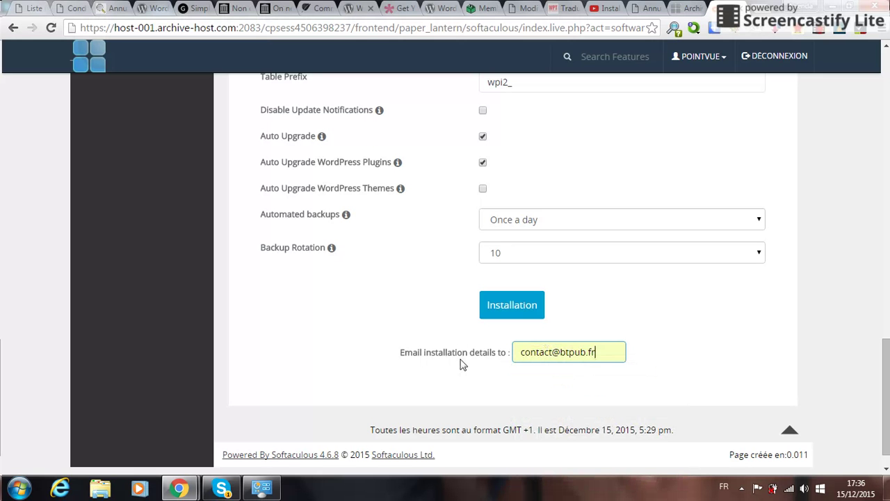
left_click(512, 308)
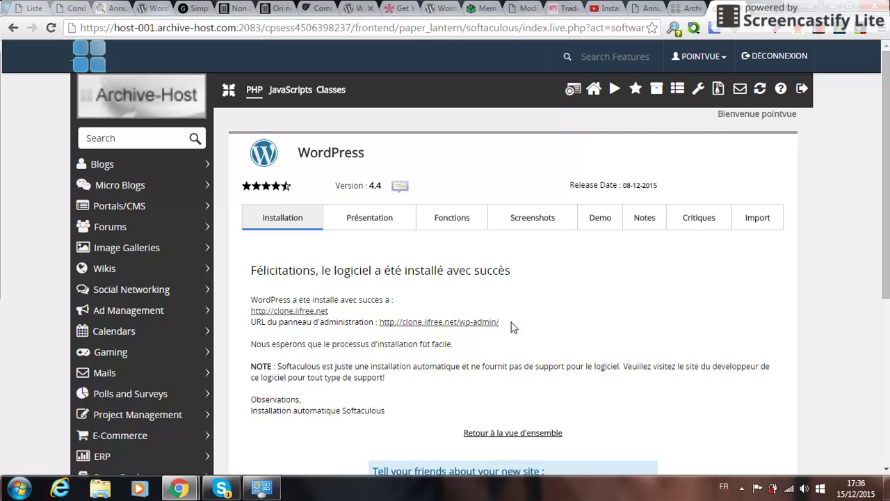
scroll(424, 338, "down", 2)
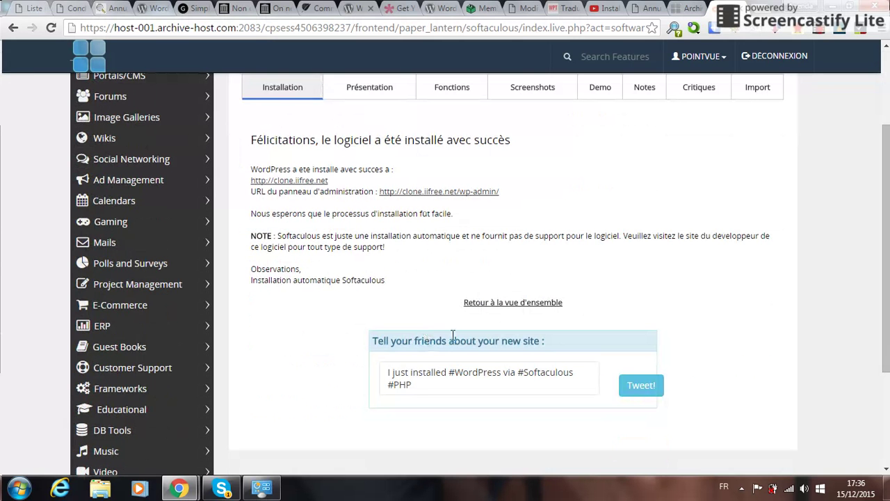
Open clone.iifree.net and browse the 'Clone de Iifree' front page with its Hello world! post.
left_click(304, 181)
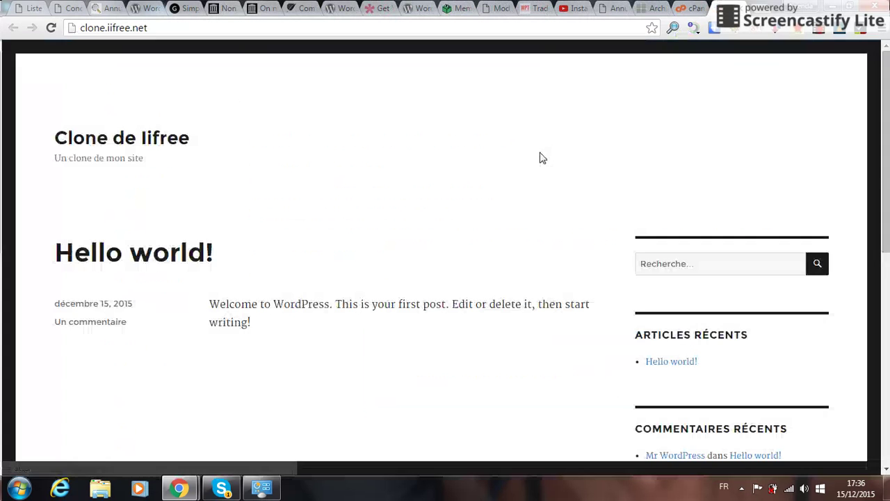
scroll(534, 163, "down", 5)
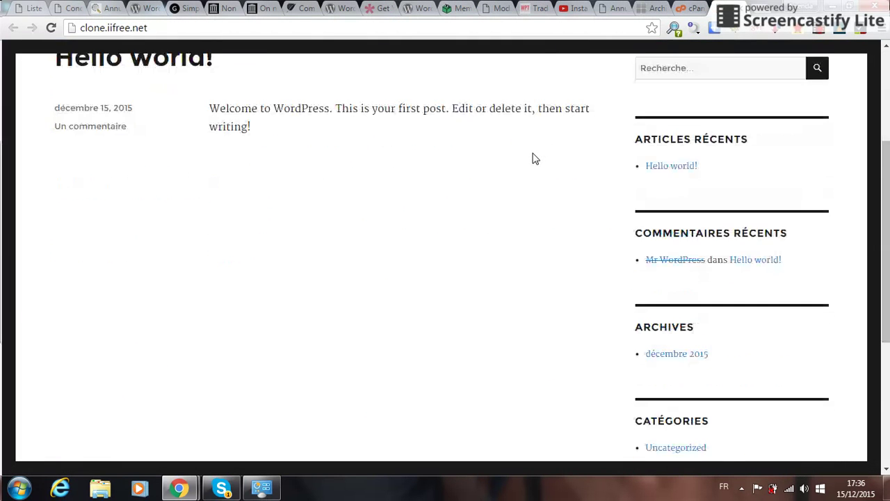
scroll(528, 176, "up", 5)
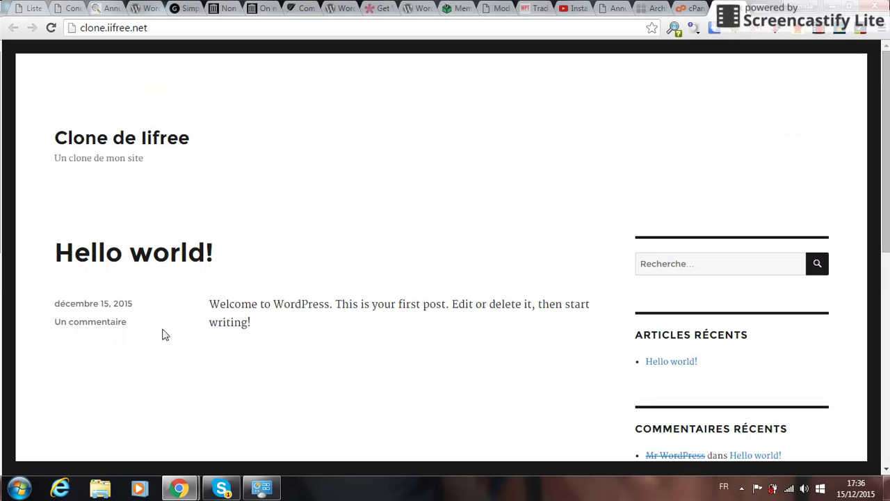
scroll(102, 335, "down", 1)
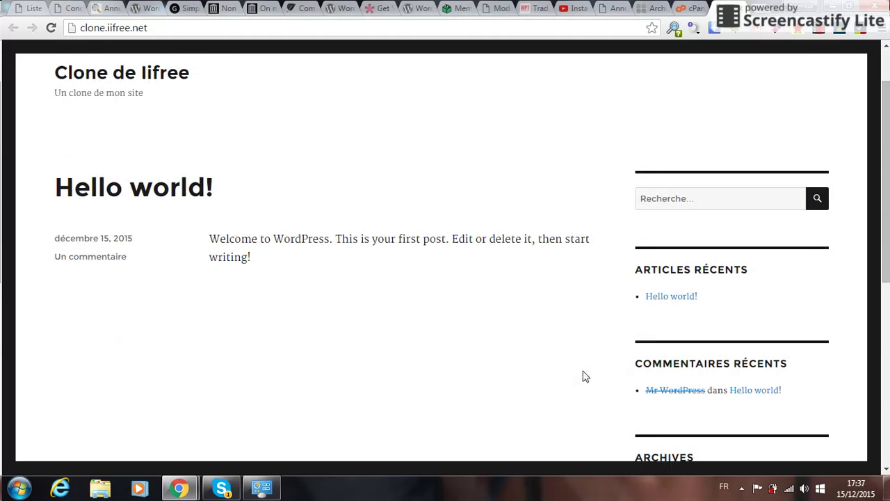
scroll(583, 374, "down", 4)
scroll(581, 377, "down", 2)
scroll(580, 375, "up", 7)
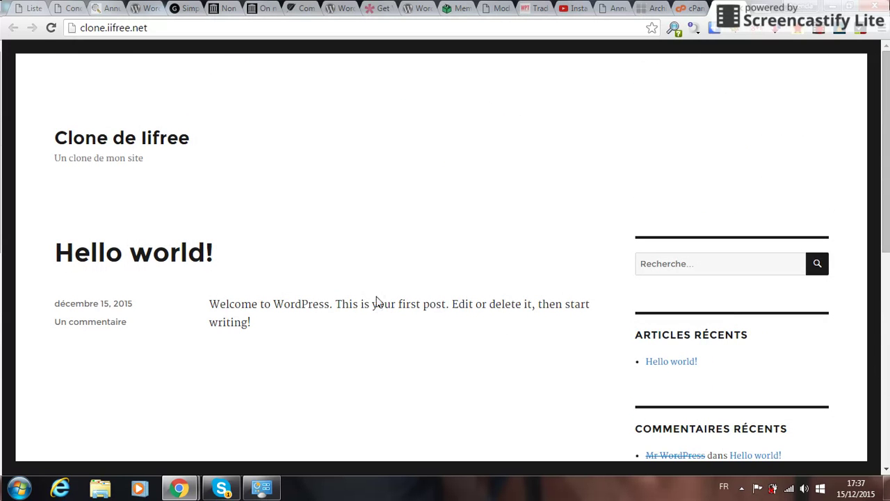
Open the clone.iifree.net wp-admin login page in its own tab, then return to the Softaculous success page.
left_click(690, 8)
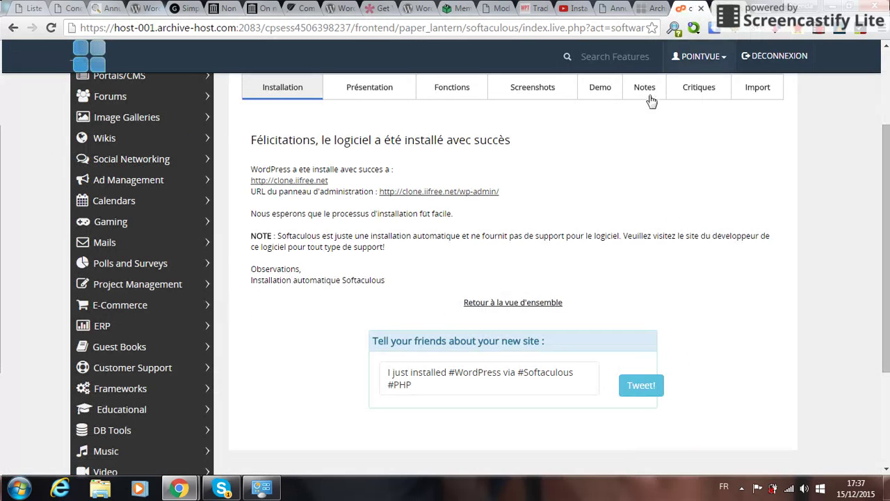
left_click(471, 197)
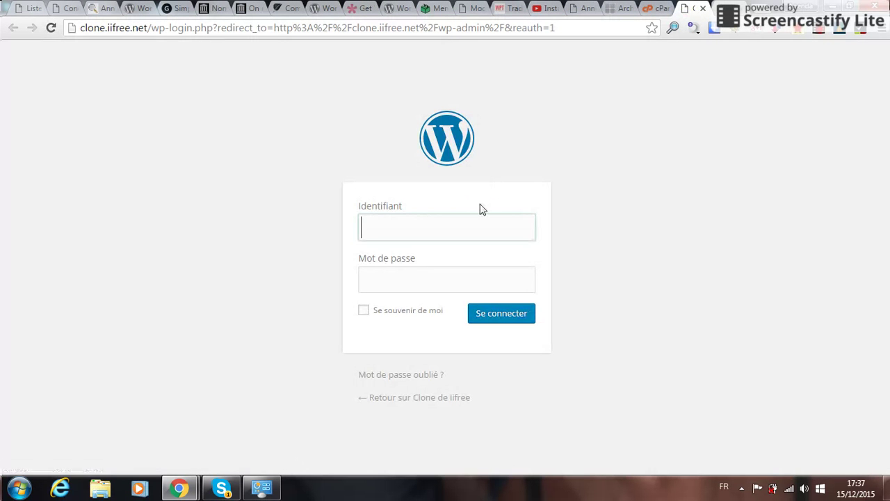
left_click(422, 223)
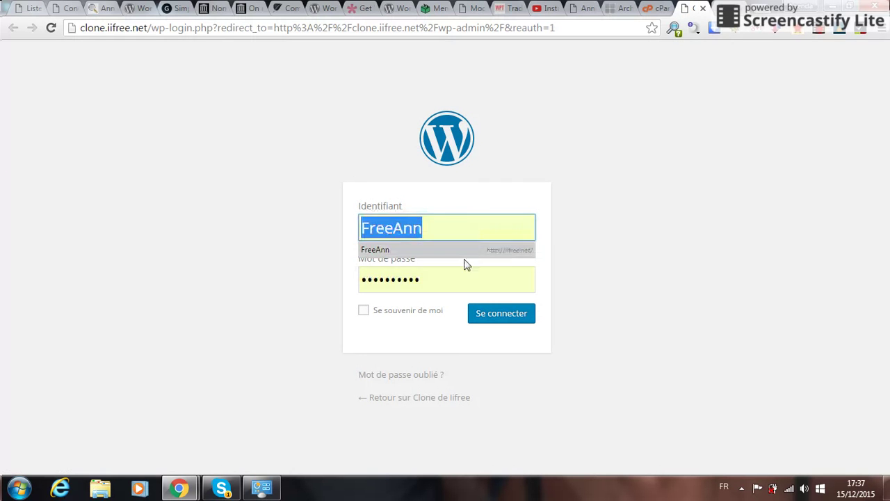
left_click(646, 7)
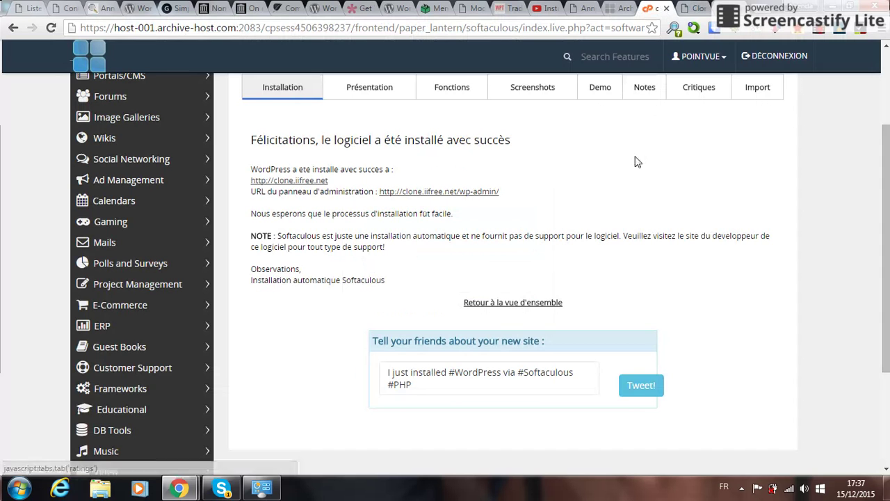
scroll(624, 164, "down", 2)
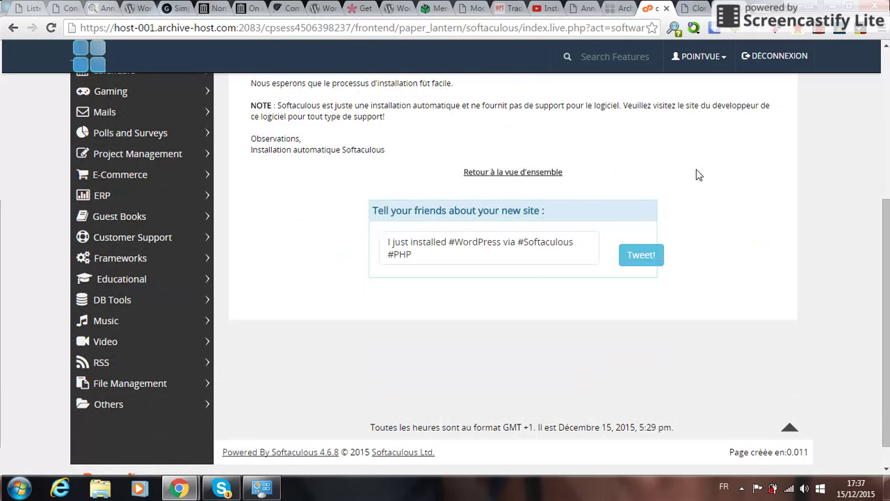
scroll(462, 240, "up", 2)
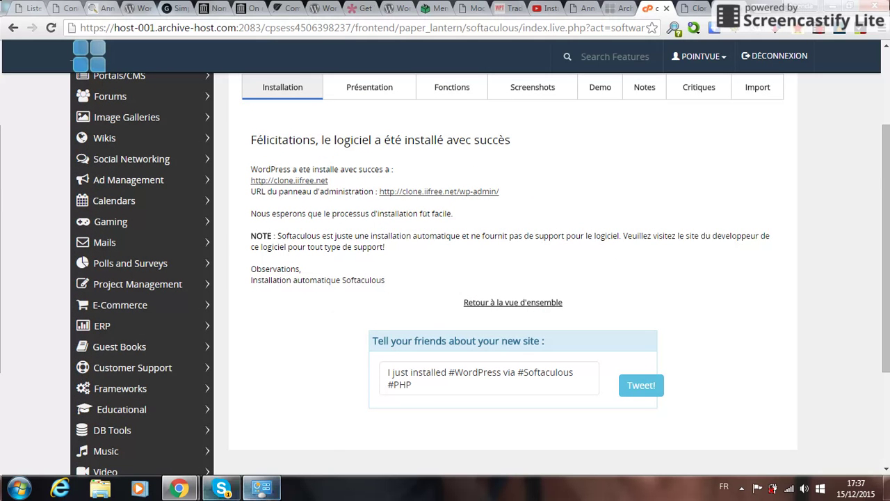
mouse_move(181, 490)
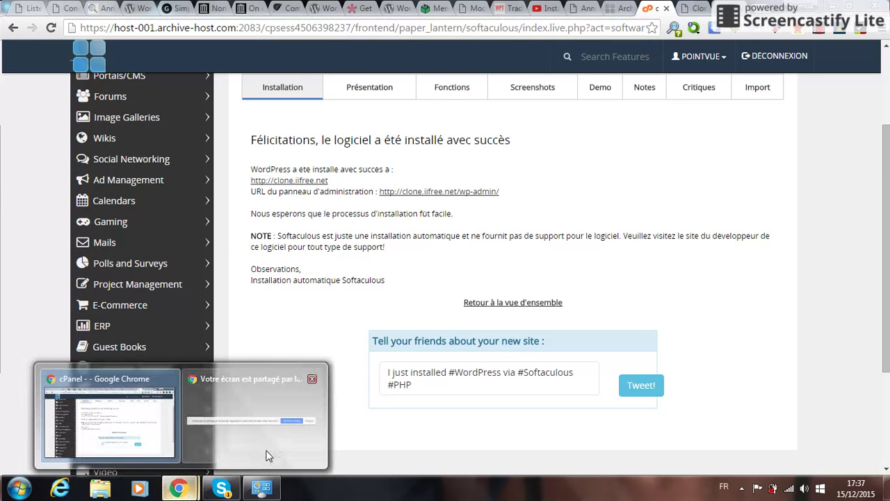